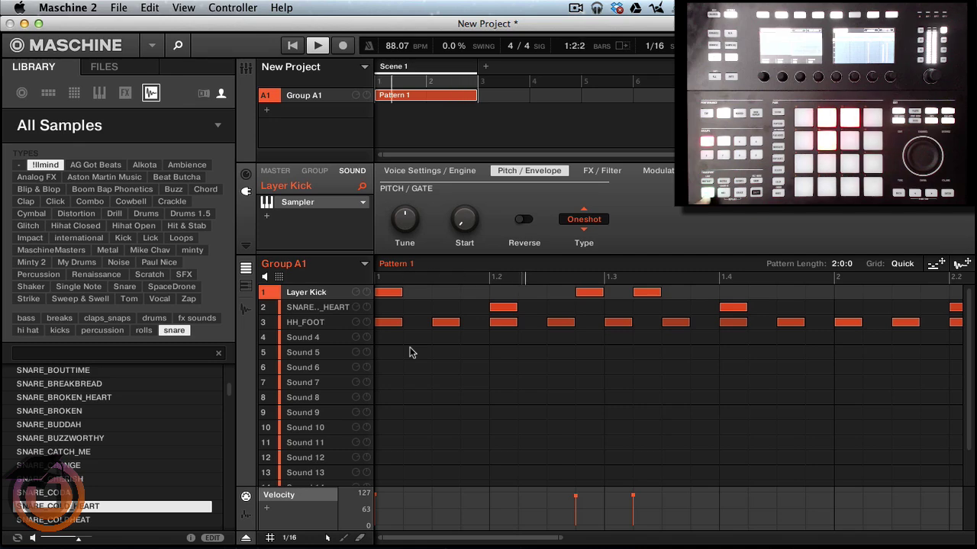
{"action": "key", "text": "space"}
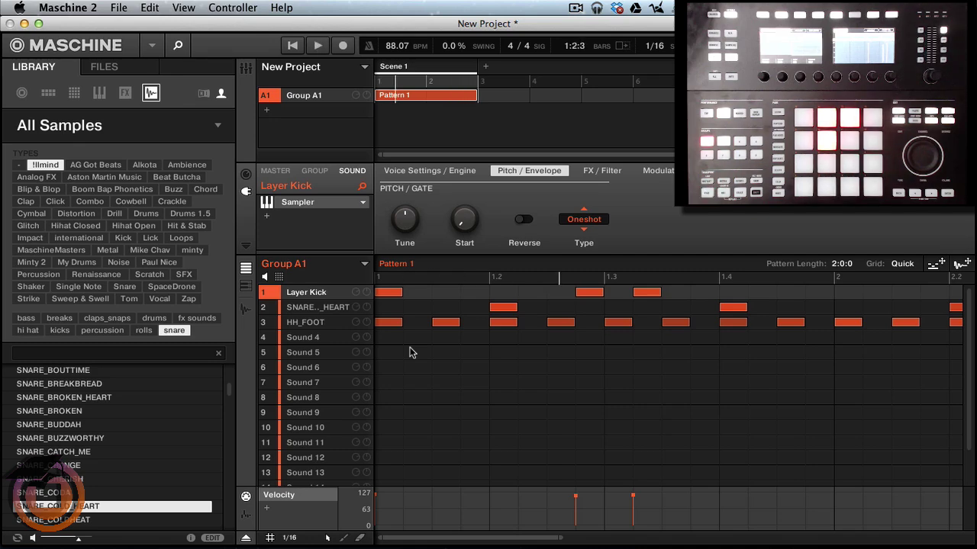